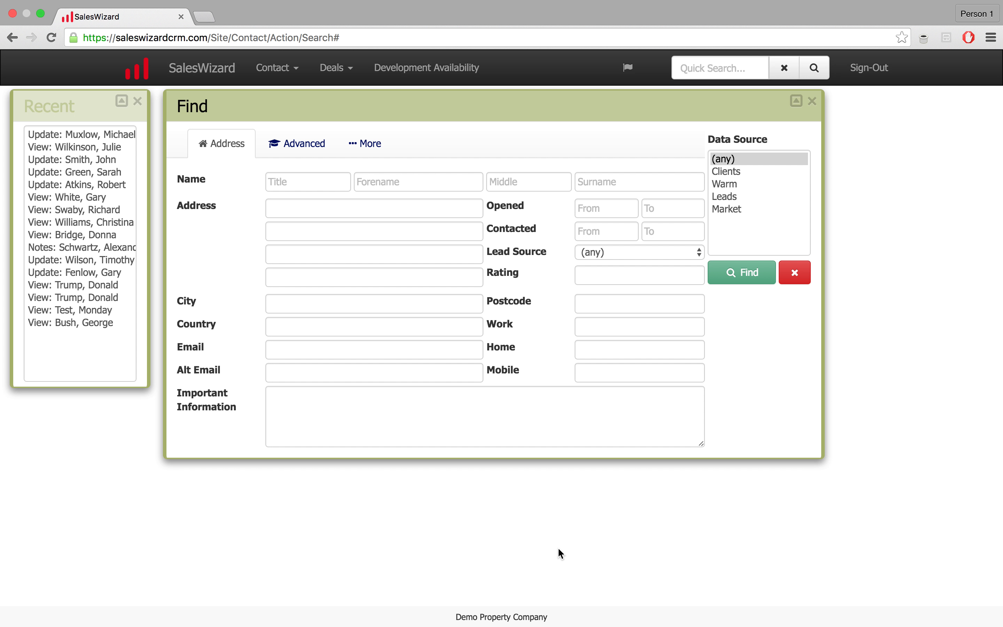
- List all contacts with an unfiltered search, and find the contacts whose Rating is New
{"action": "left_click", "coordinate": [749, 277]}
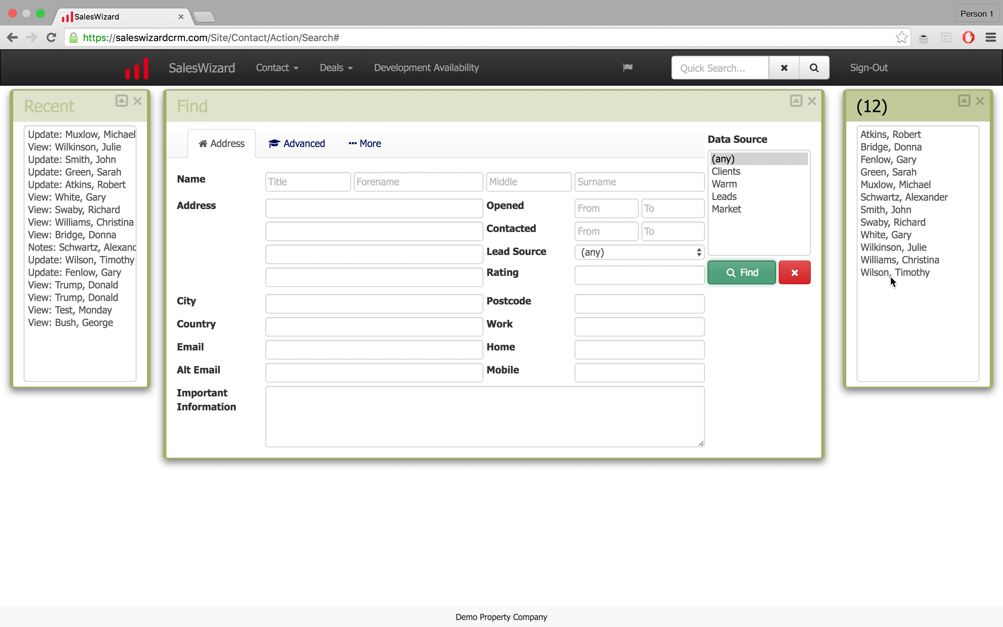
{"action": "left_click", "coordinate": [588, 276]}
{"action": "type", "text": "New"}
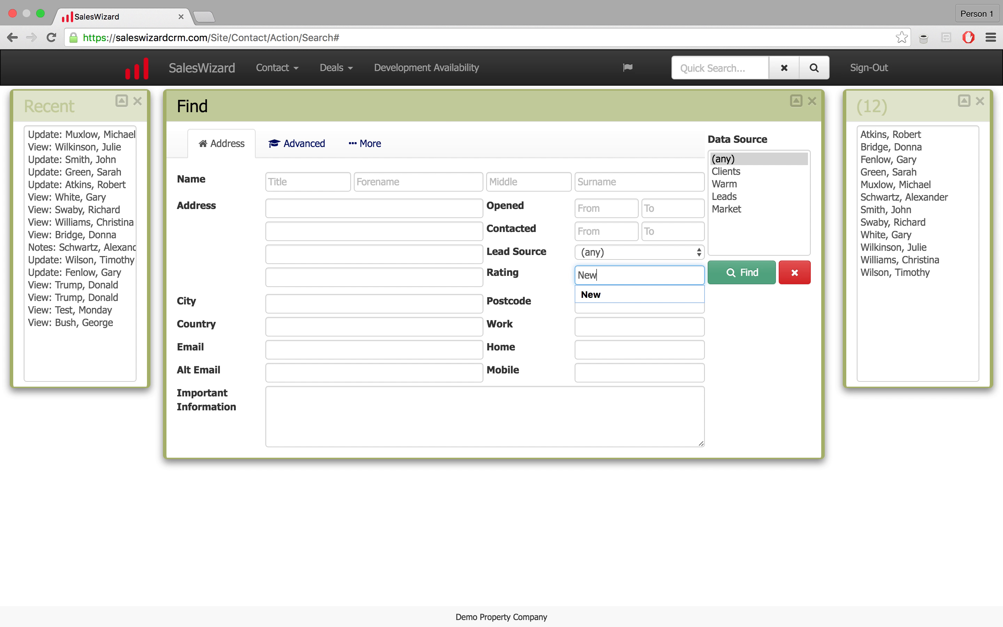
{"action": "left_click", "coordinate": [741, 272]}
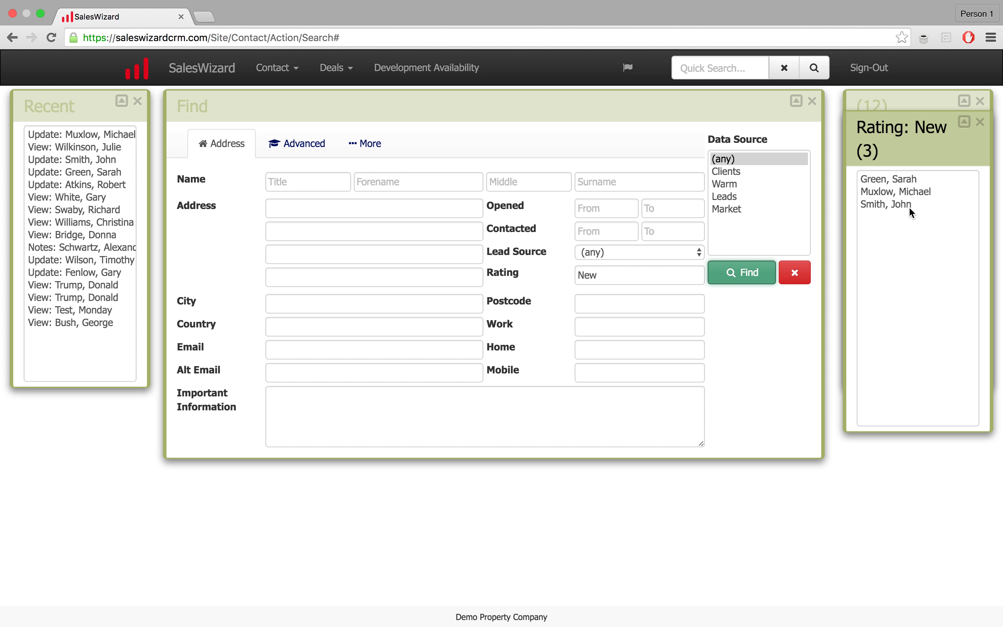
- Open the first contact in the New rating results, change its Rating to Hot, save the record and close it
{"action": "double_click", "coordinate": [877, 178]}
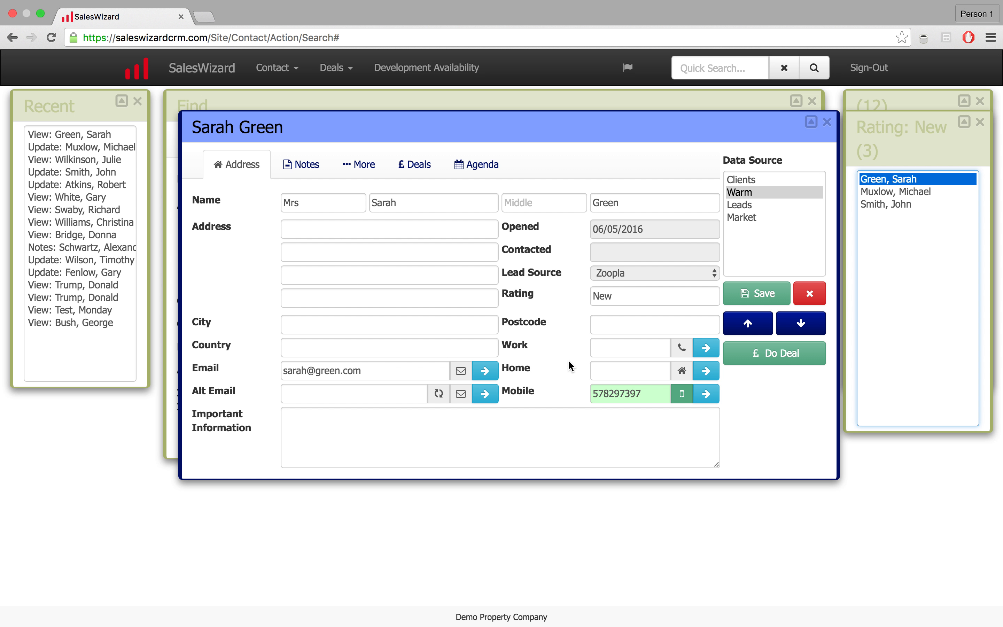
{"action": "left_click", "coordinate": [624, 296]}
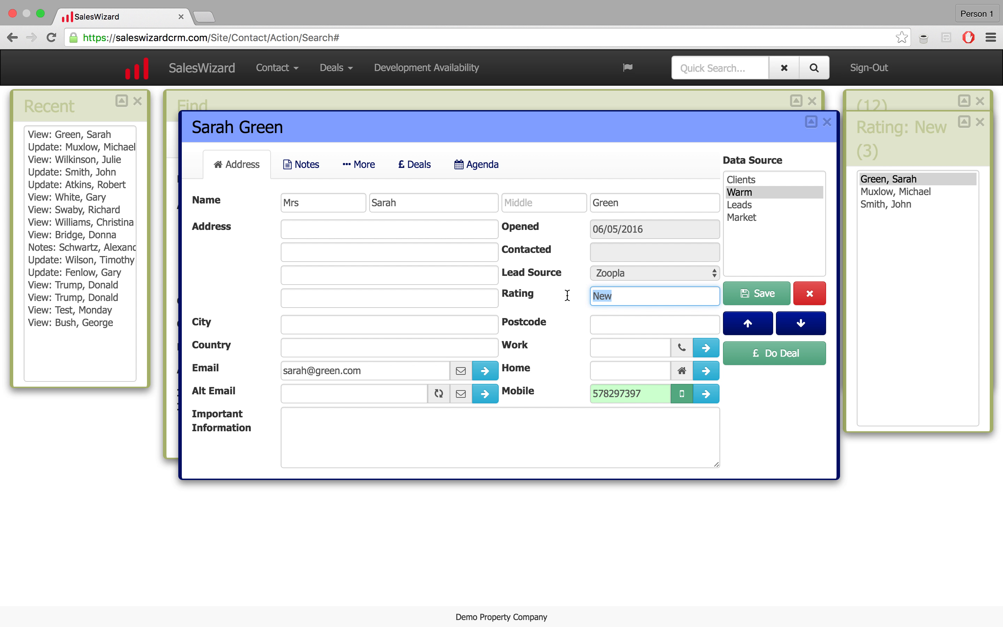
{"action": "type", "text": "Hot"}
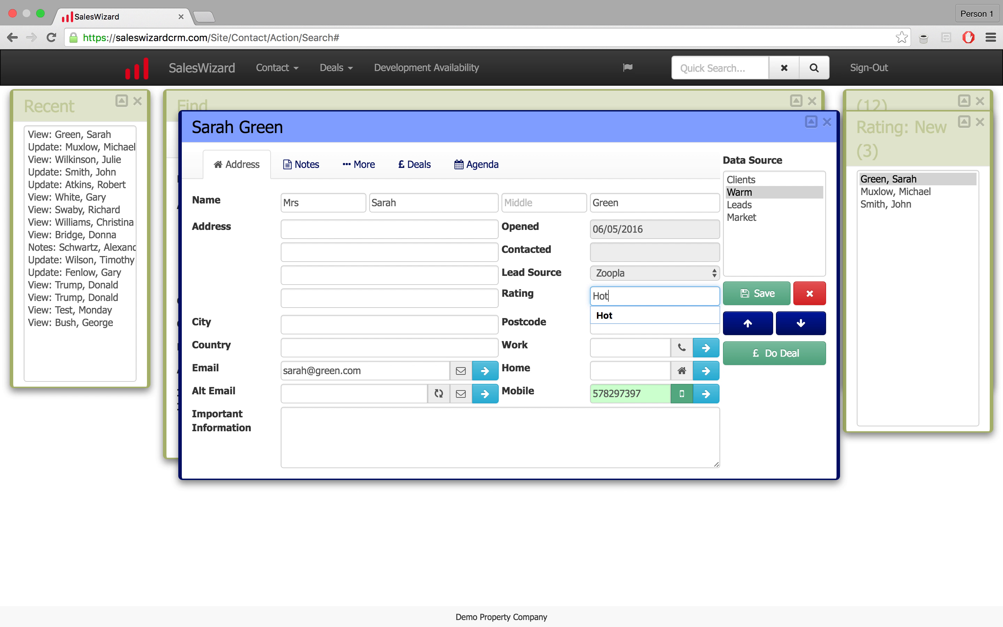
{"action": "left_click", "coordinate": [750, 295]}
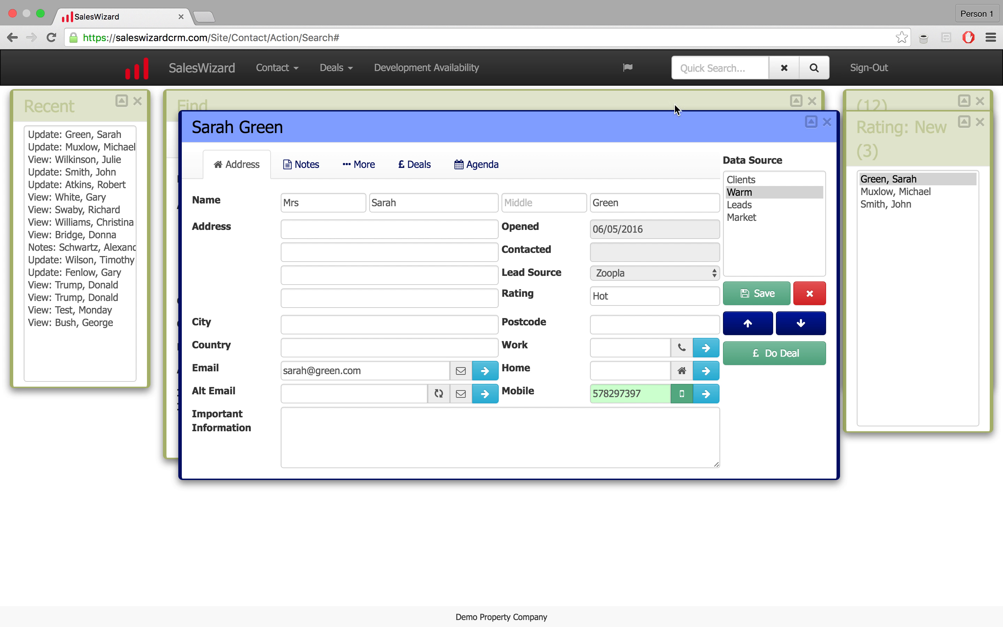
{"action": "left_click", "coordinate": [827, 122]}
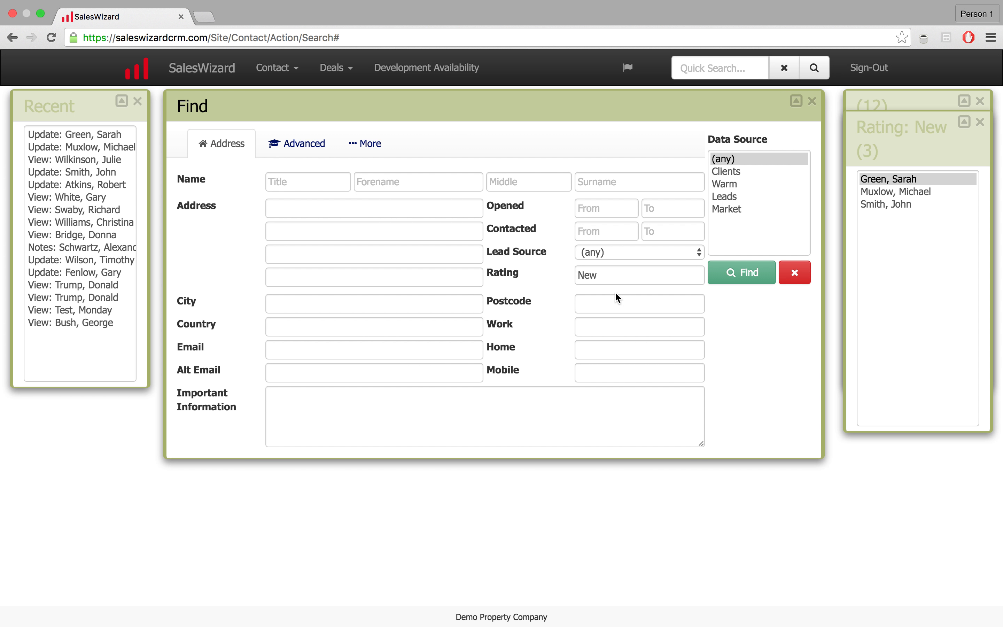
- Find the contacts whose Rating is Hot
{"action": "left_click", "coordinate": [613, 269]}
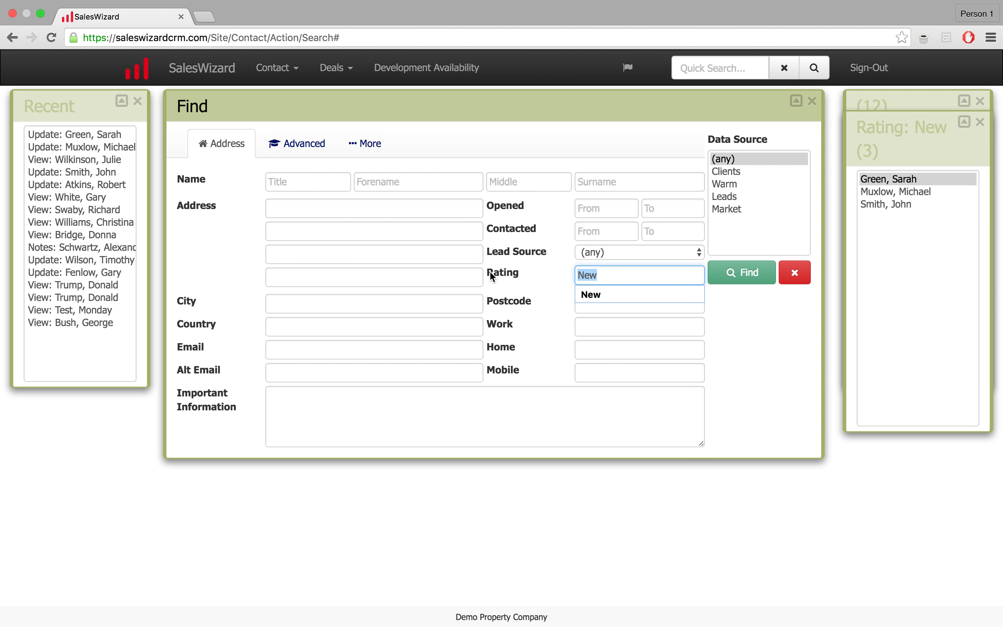
{"action": "type", "text": "Hot"}
{"action": "left_click", "coordinate": [741, 274]}
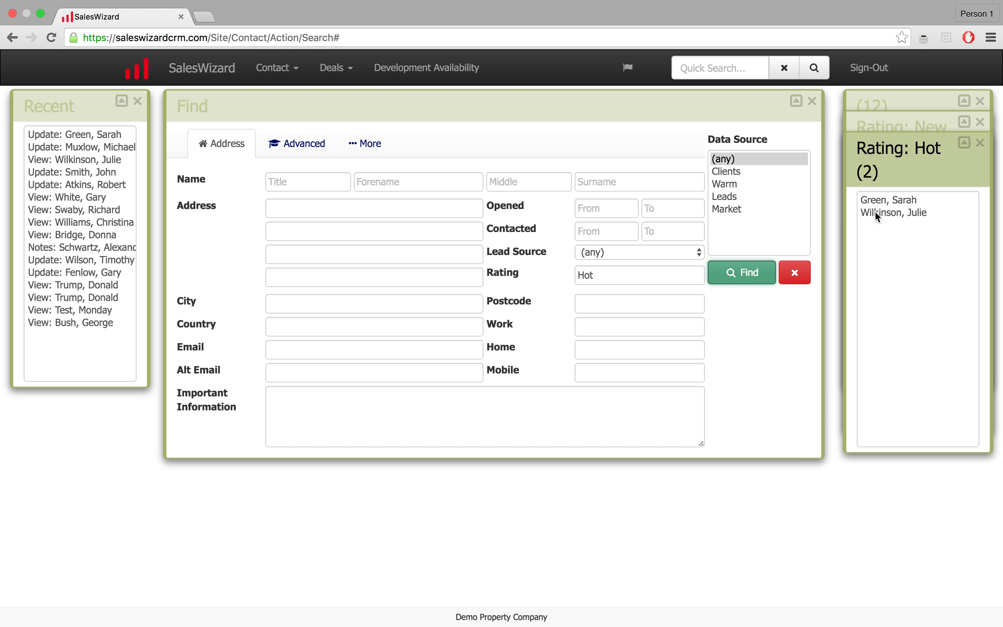
- Open the first contact in the Hot rating results, change its Rating to Dealt, save the record and close it
{"action": "left_click", "coordinate": [869, 200]}
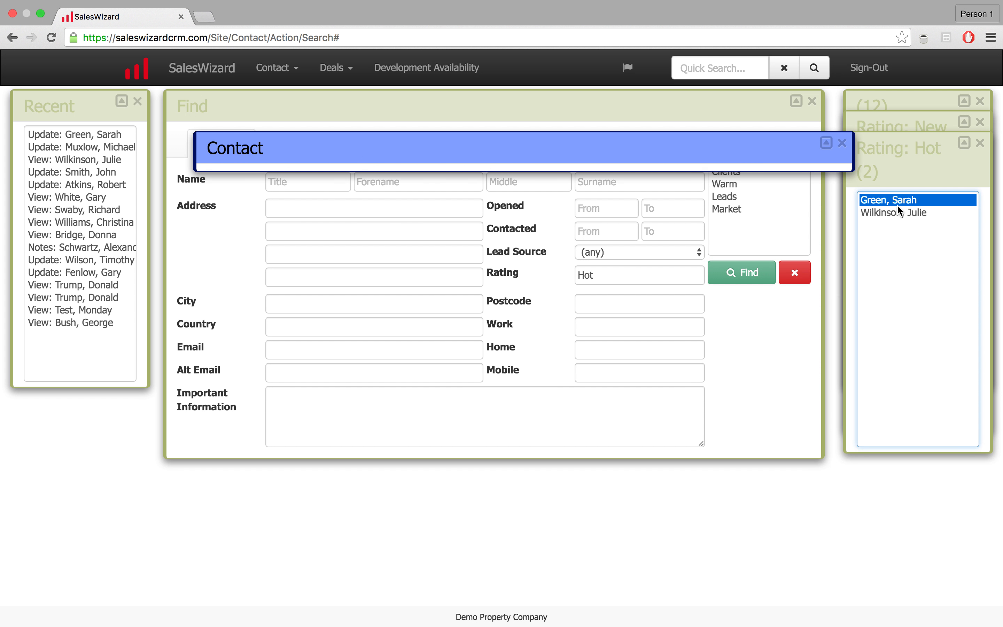
{"action": "left_click", "coordinate": [629, 314]}
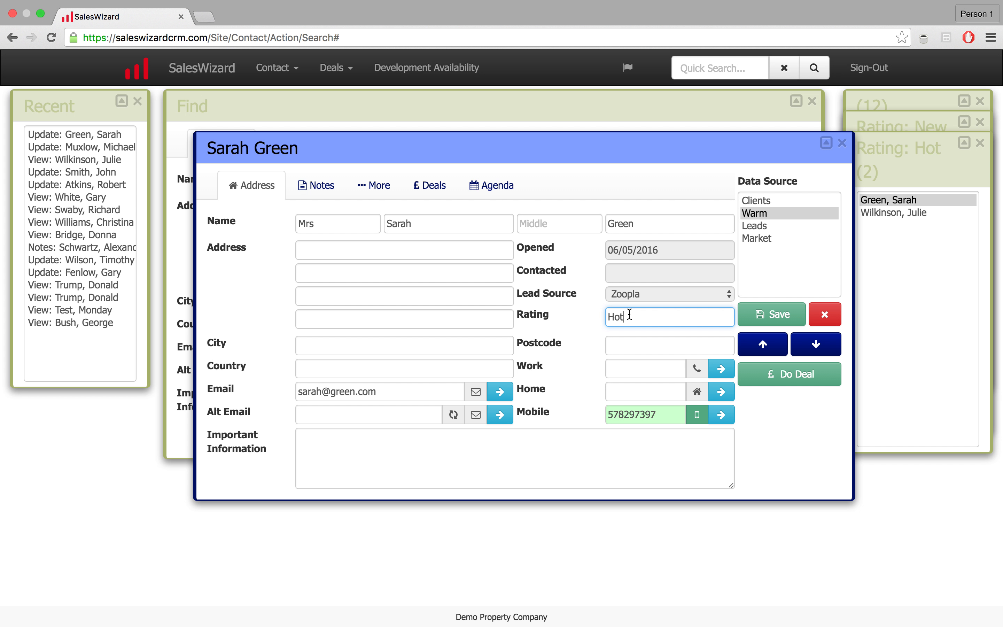
{"action": "left_click", "coordinate": [623, 317]}
{"action": "double_click", "coordinate": [622, 317]}
{"action": "type", "text": "Dealt"}
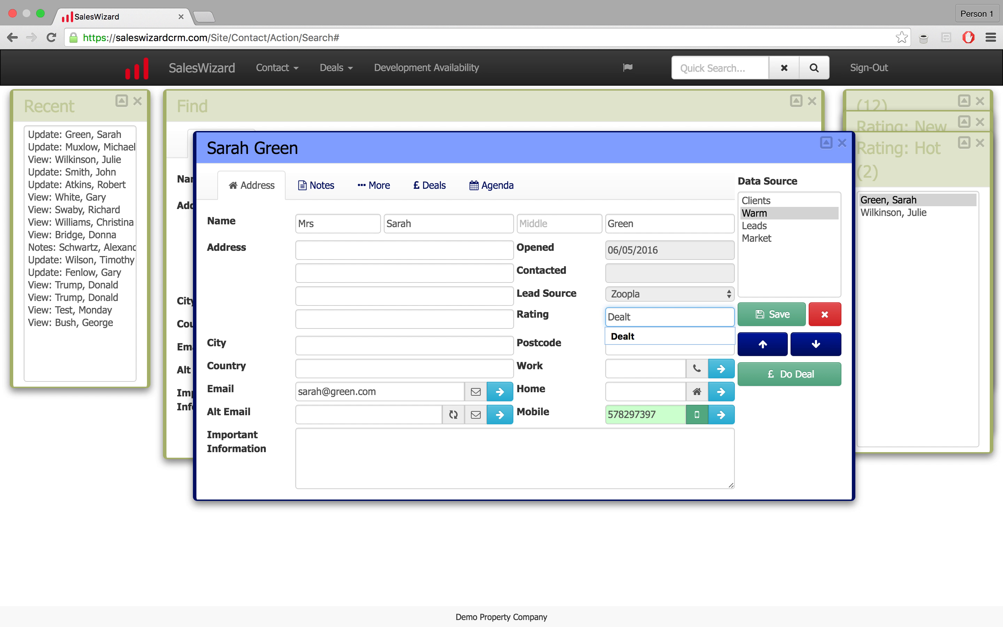
{"action": "left_click", "coordinate": [770, 320]}
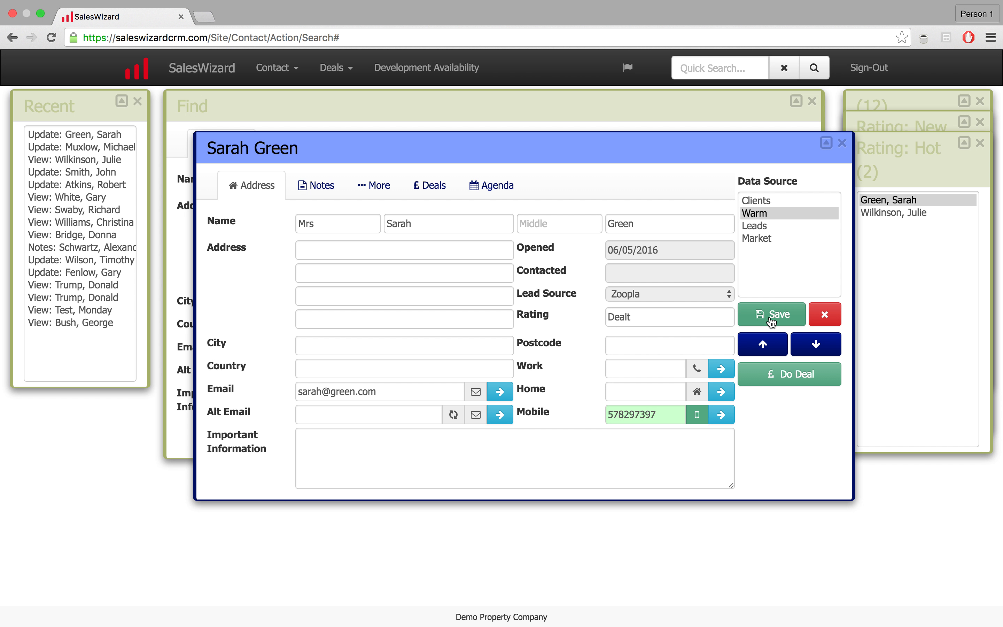
{"action": "left_click", "coordinate": [842, 143]}
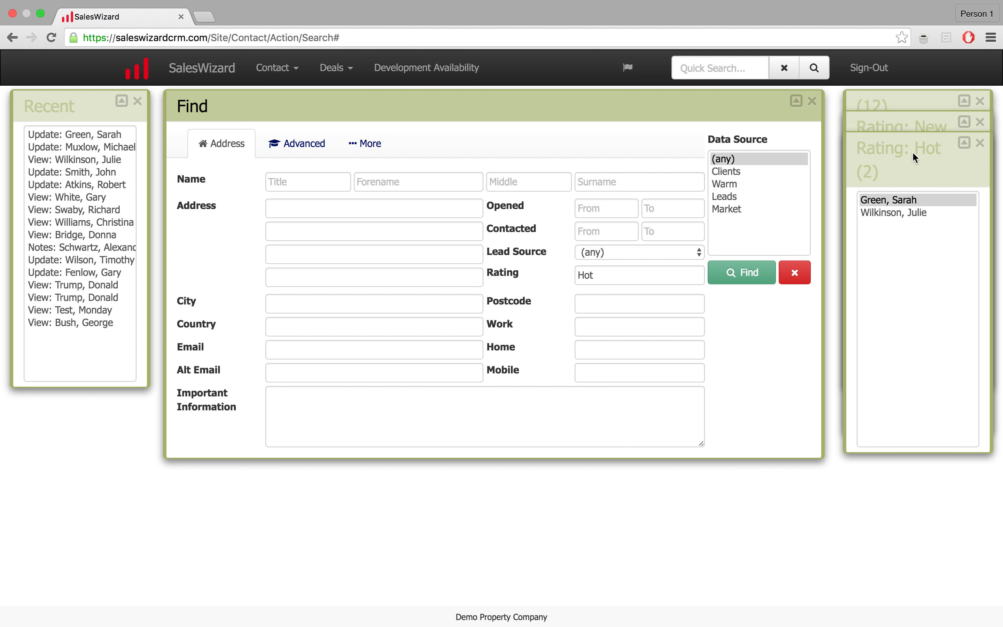
- Clear the earlier search result lists and find the contacts whose Rating is Dealt
{"action": "left_click", "coordinate": [273, 69]}
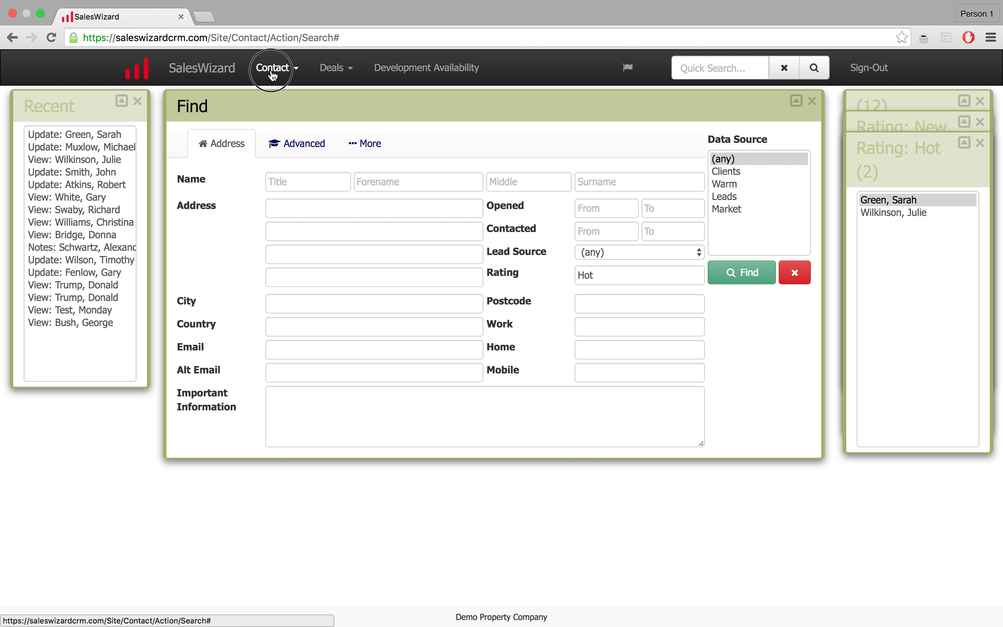
{"action": "left_click", "coordinate": [271, 153]}
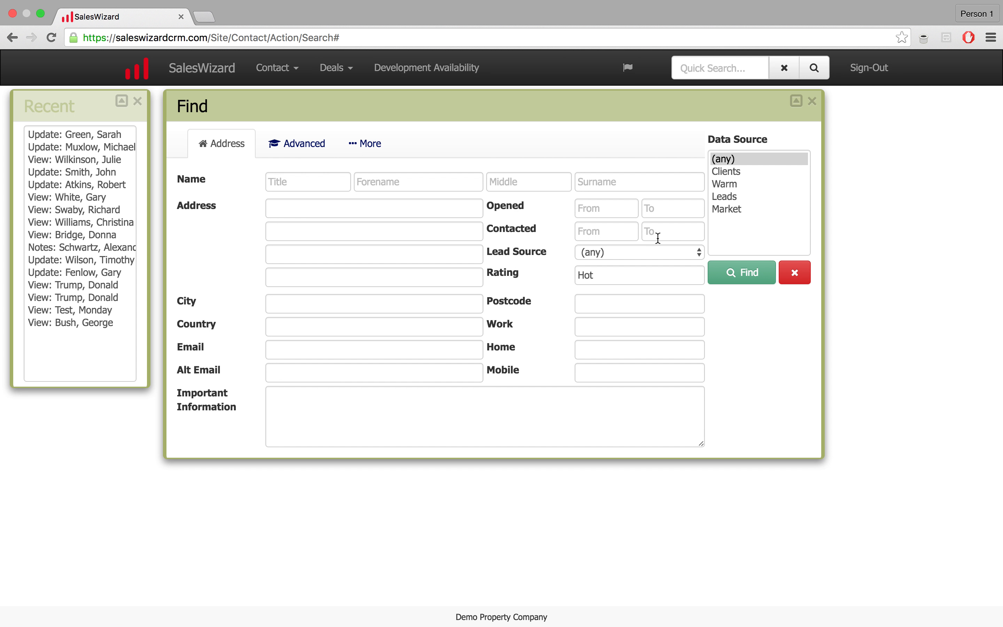
{"action": "left_click", "coordinate": [612, 275]}
{"action": "key", "text": "BackSpace"}
{"action": "key", "text": "BackSpace"}
{"action": "key", "text": "BackSpace"}
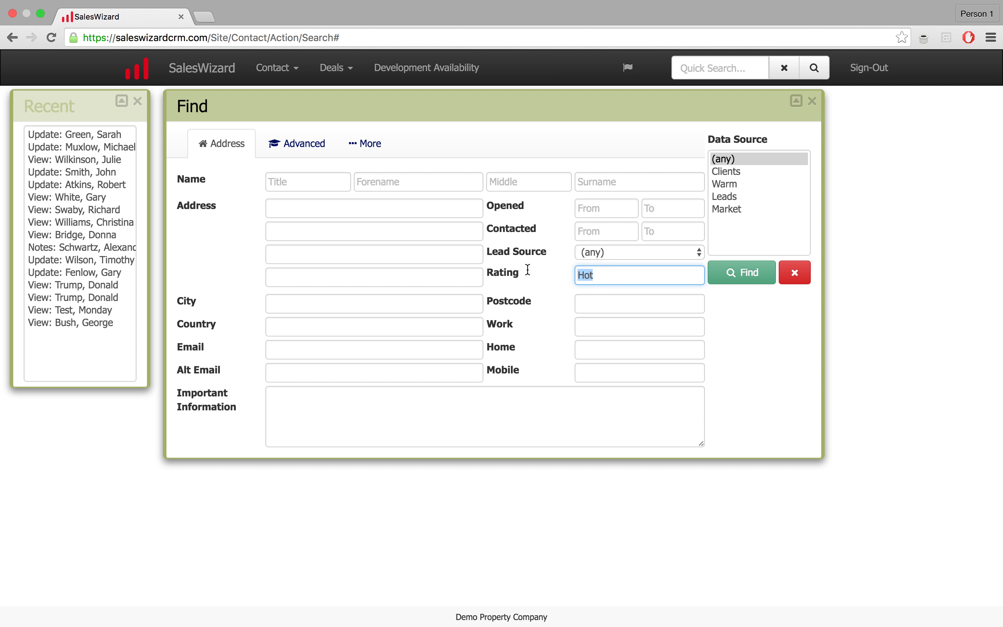
{"action": "type", "text": "Dealt"}
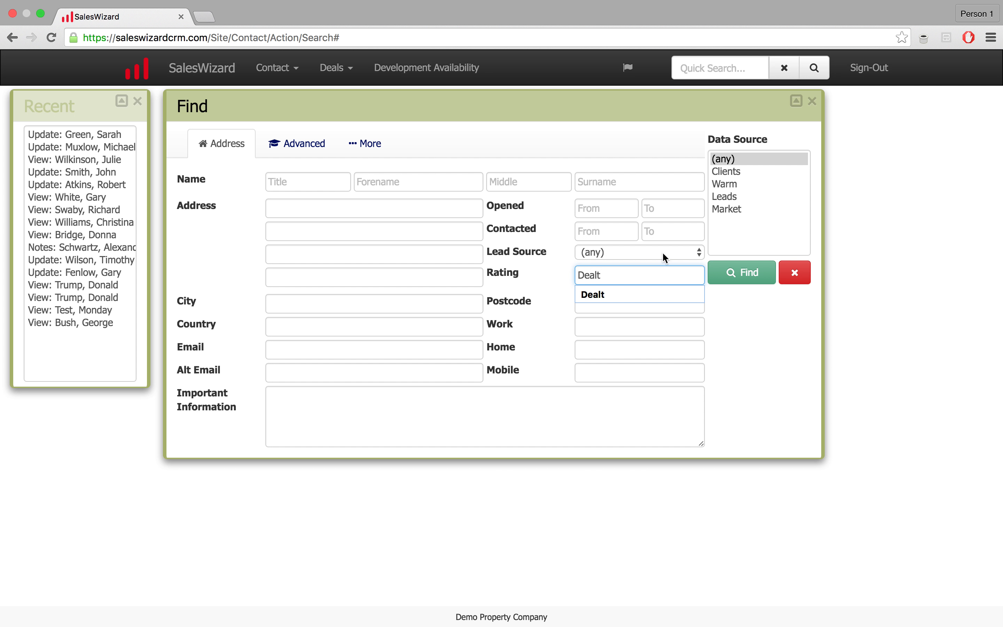
{"action": "left_click", "coordinate": [736, 278]}
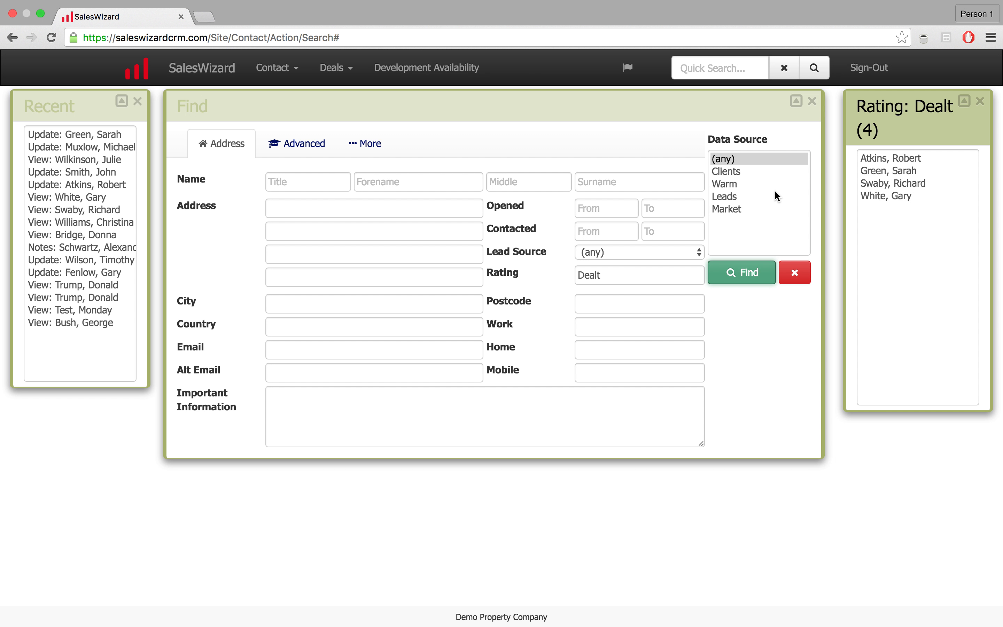
- Open the second contact in the Dealt rating results, change its Rating to Dead and save the record
{"action": "left_click", "coordinate": [891, 170]}
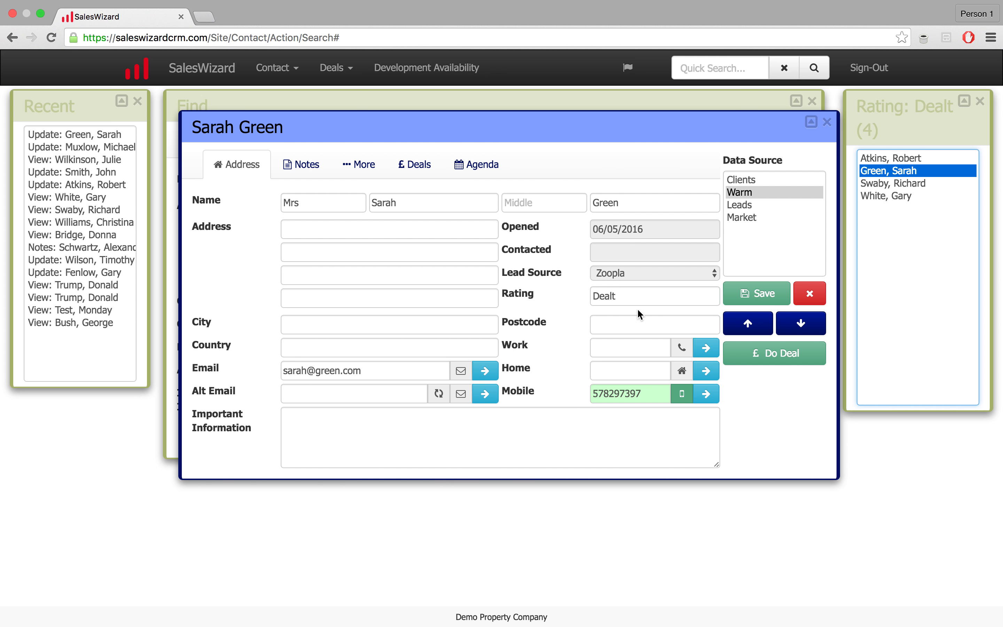
{"action": "left_click", "coordinate": [625, 296]}
{"action": "key", "text": "BackSpace"}
{"action": "key", "text": "BackSpace"}
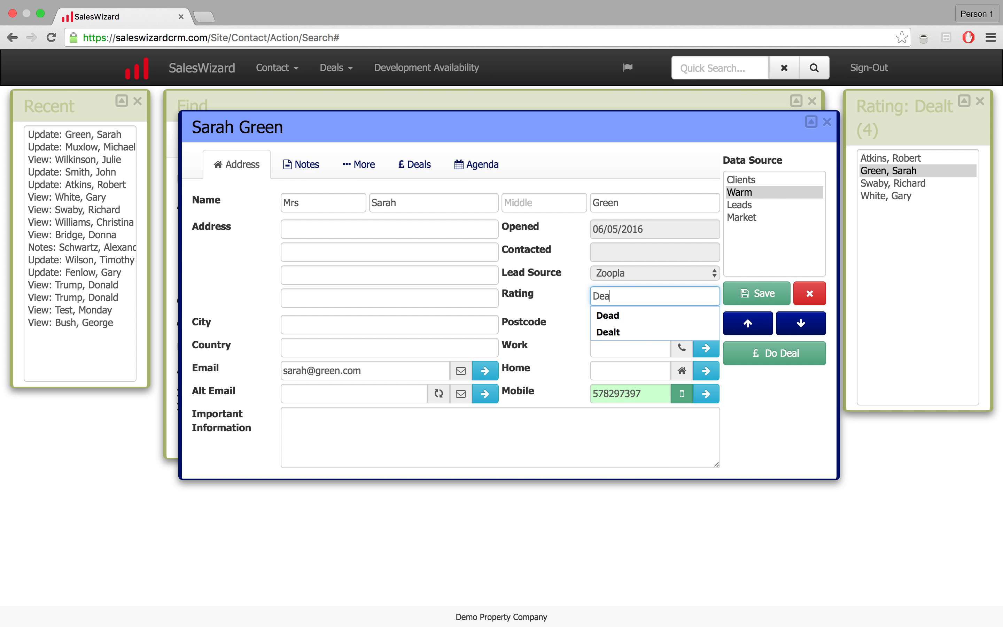
{"action": "type", "text": "d"}
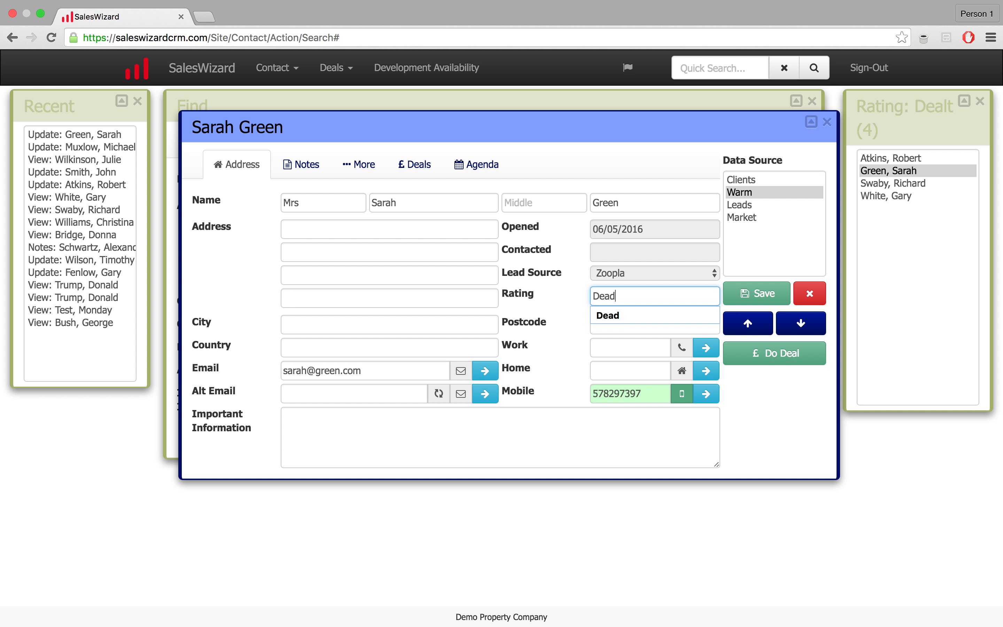
{"action": "left_click", "coordinate": [756, 296]}
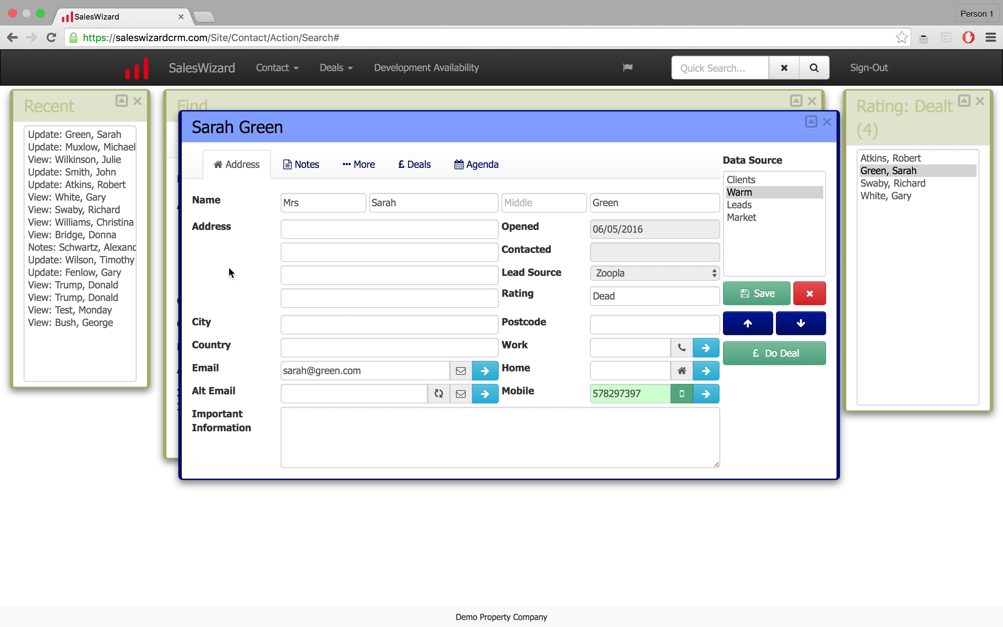
{"action": "left_click_drag", "start_coordinate": [633, 295], "coordinate": [551, 293]}
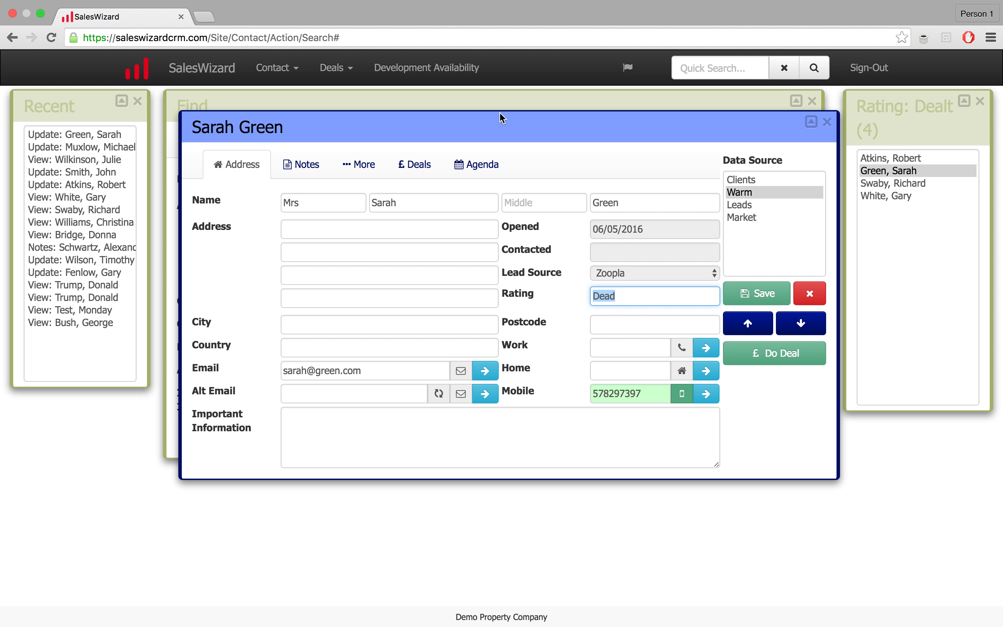
- Return to the contact search form and find the contacts whose Rating is Dead
{"action": "left_click", "coordinate": [464, 98]}
{"action": "left_click", "coordinate": [605, 275]}
{"action": "left_click_drag", "start_coordinate": [623, 278], "coordinate": [534, 277]}
{"action": "key", "text": "BackSpace"}
{"action": "type", "text": "Dead"}
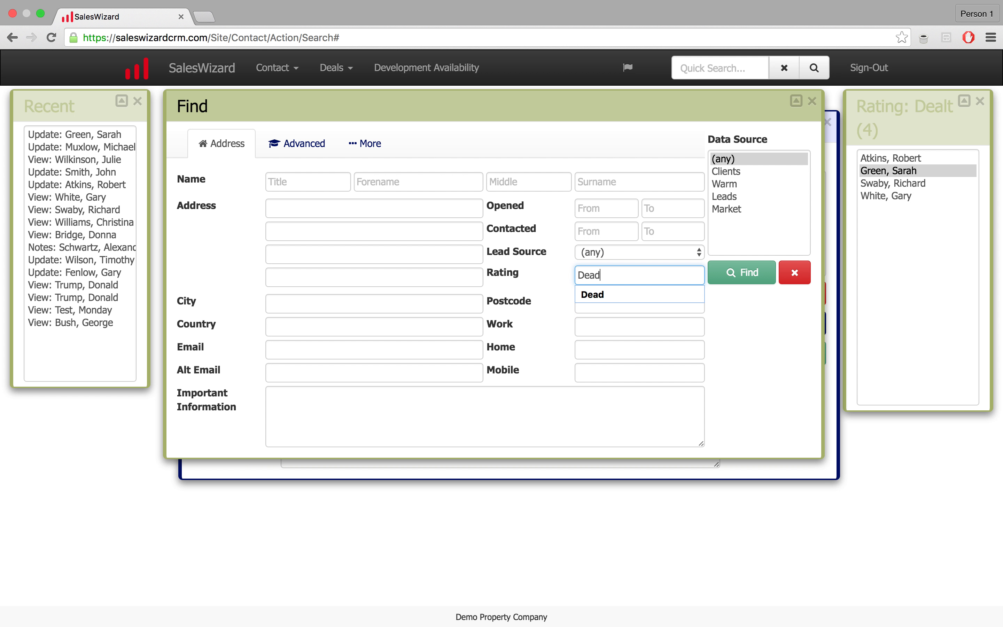
{"action": "left_click", "coordinate": [750, 272]}
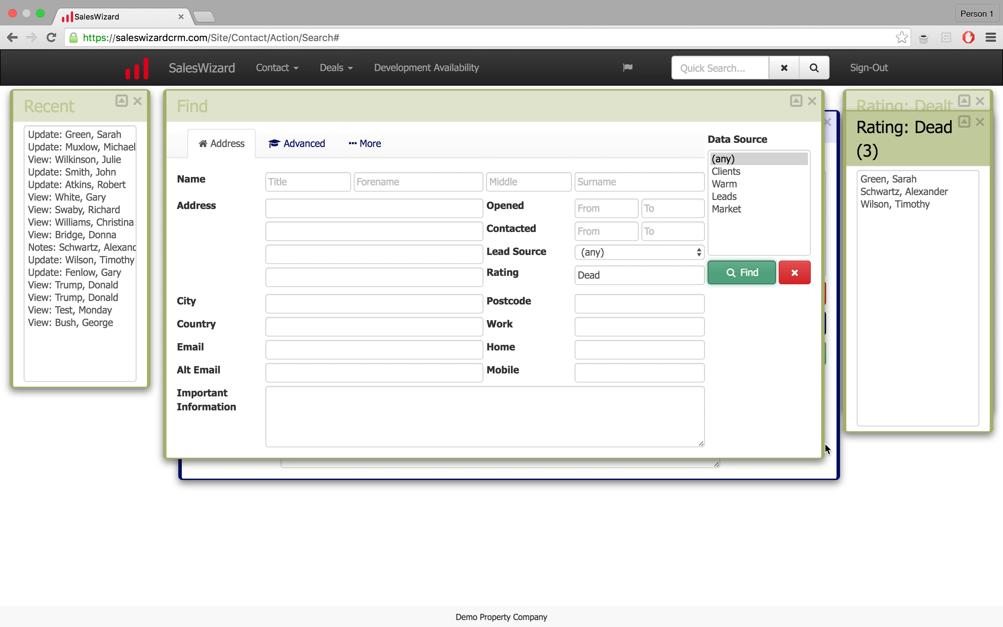
- Bring the open contact record back to the front and close it
{"action": "left_click", "coordinate": [823, 468]}
{"action": "left_click", "coordinate": [647, 295]}
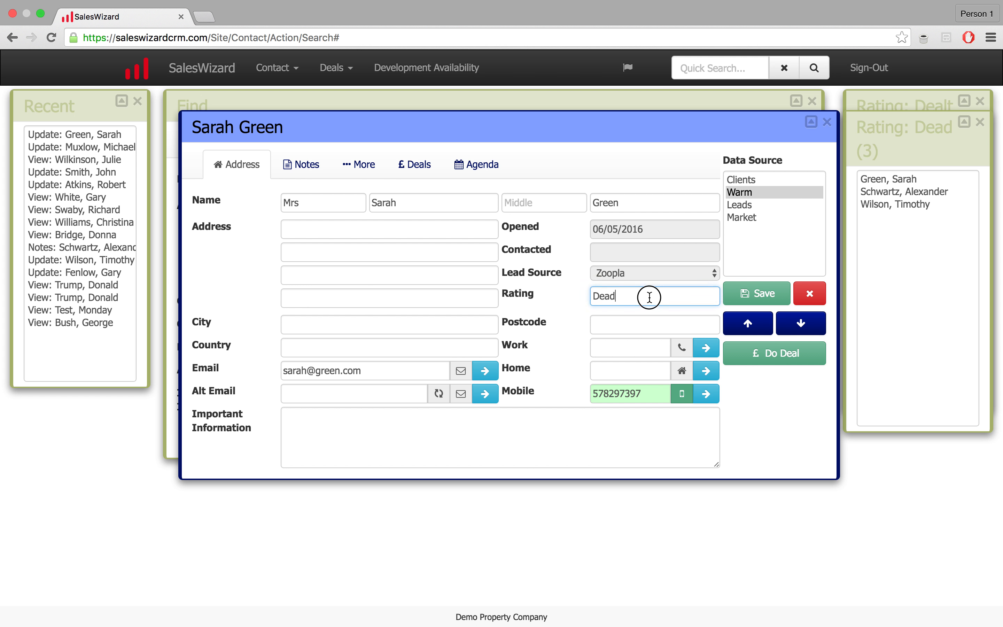
{"action": "left_click", "coordinate": [809, 294]}
- Set the Rating criterion in the contact search form to Pipeline
{"action": "double_click", "coordinate": [628, 271]}
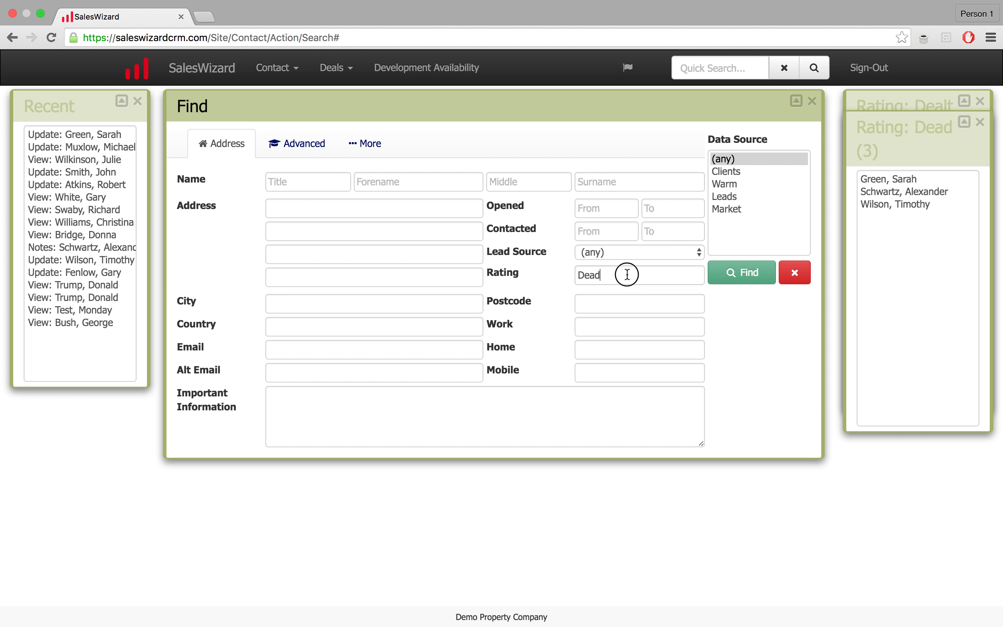
{"action": "type", "text": "Pi"}
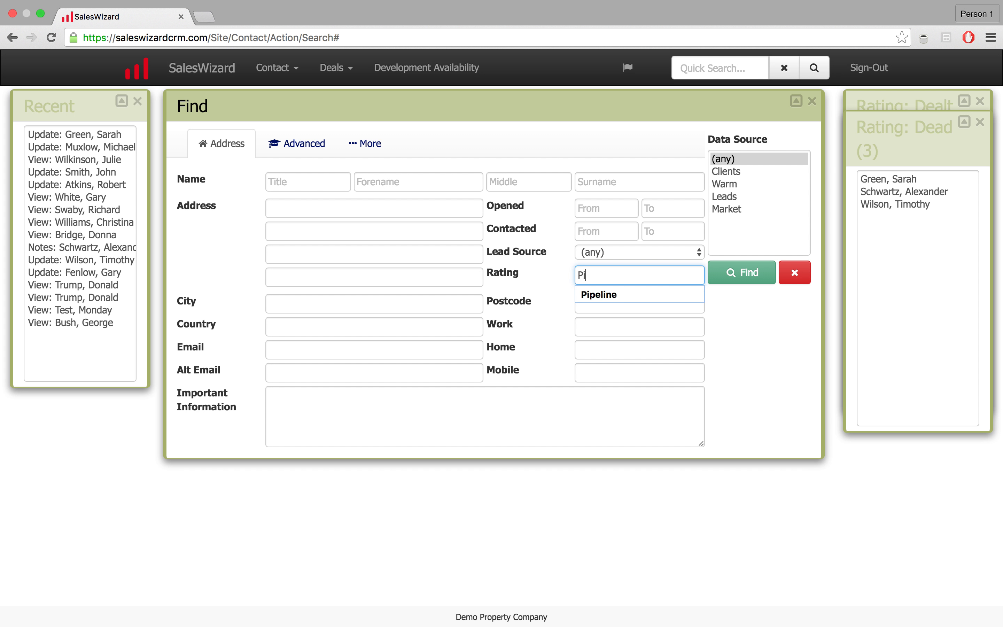
{"action": "type", "text": "peline"}
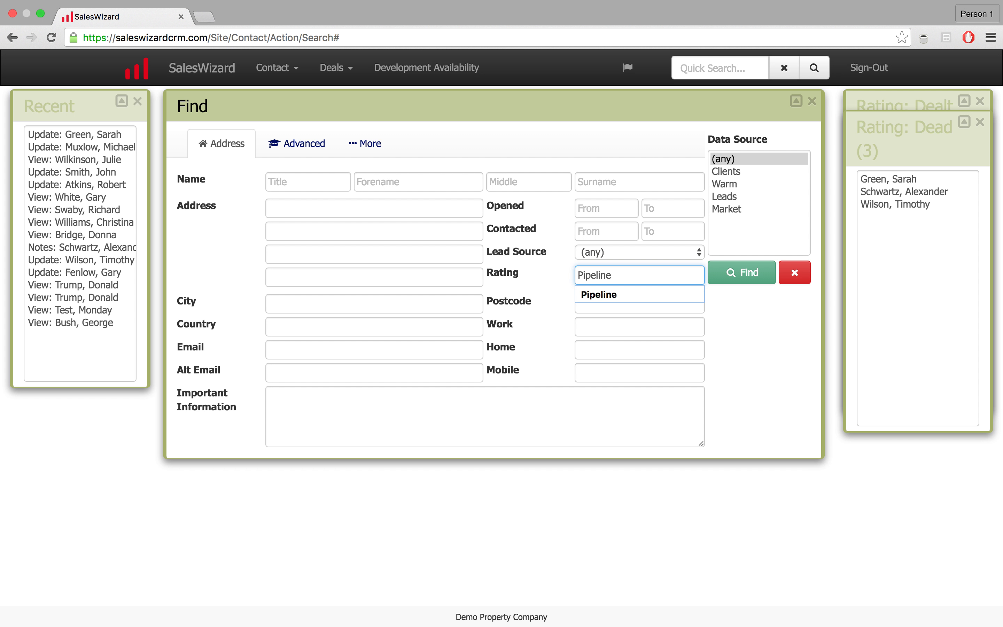